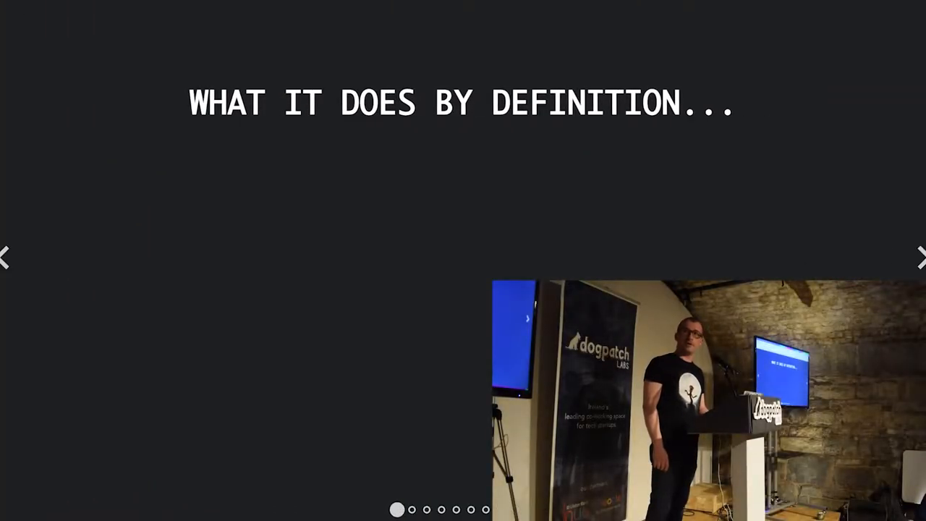
Step: Reveal the definition text about projecting observable sequence elements into new sequences
key("Right")
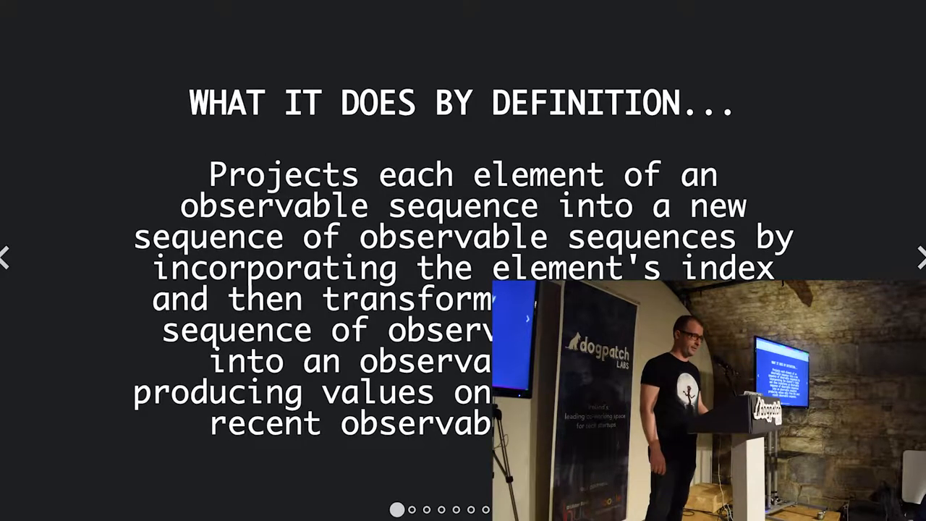
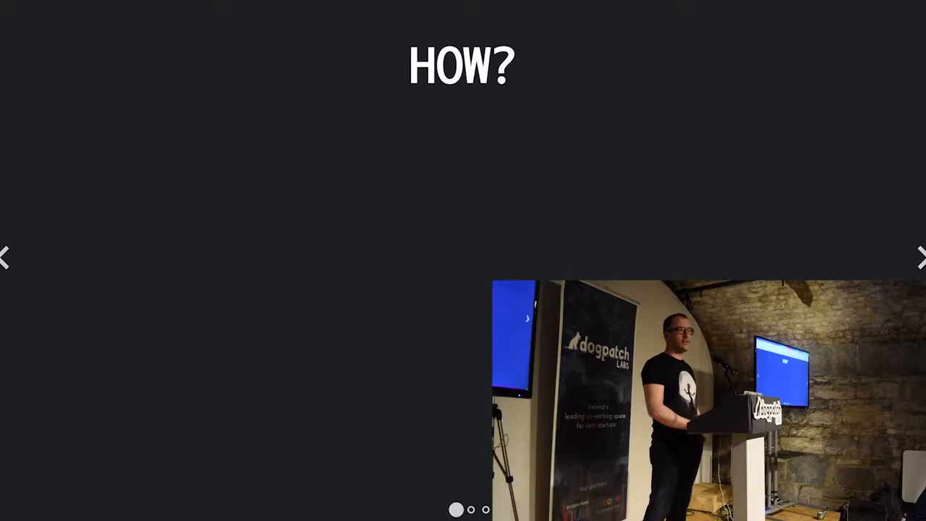
Step: Reveal the Observer Pattern and Rx library points on the HOW? slide
key("Right")
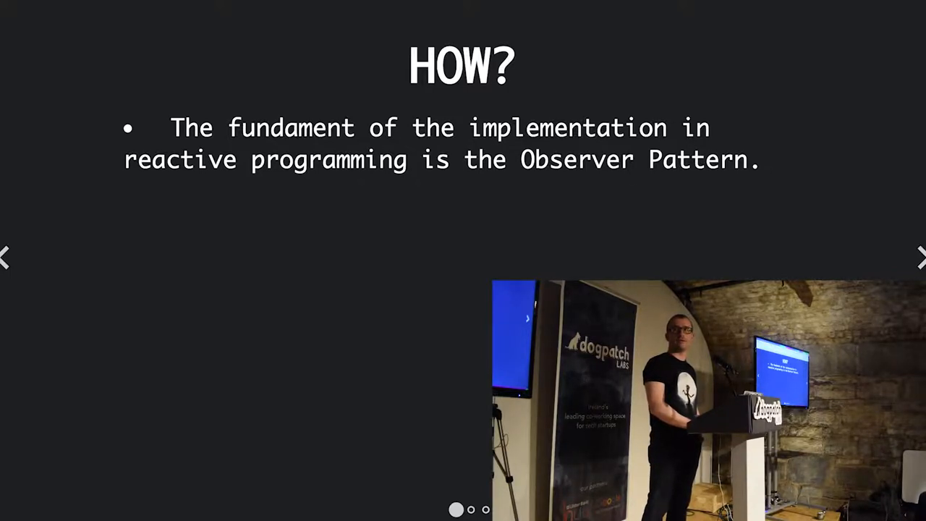
key("Right")
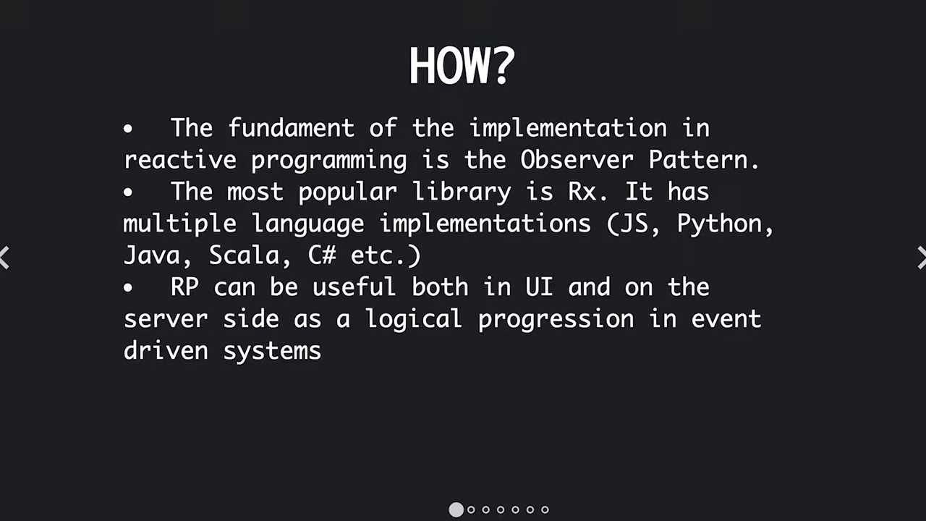
Step: Advance from the HOW? slide to the WHEN? slide
key("space")
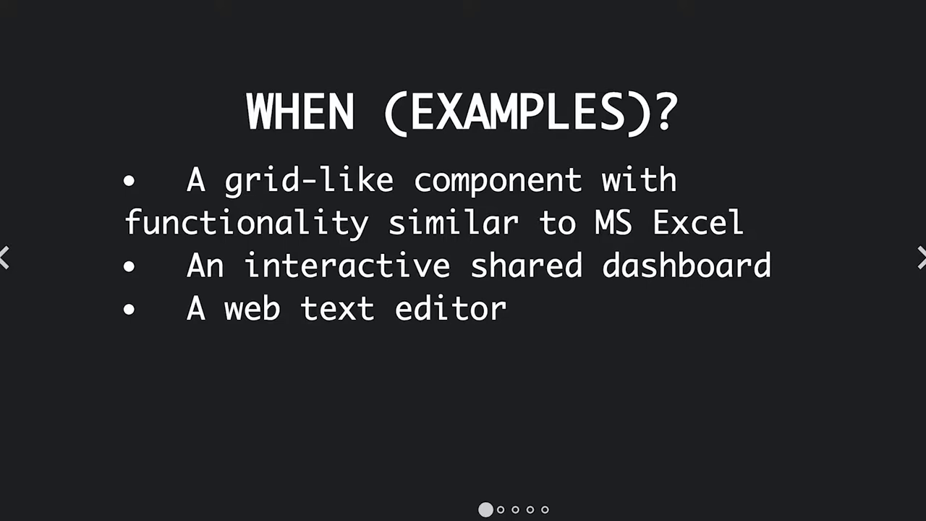
Step: Reveal the highly concurrent message queue example on the WHEN (EXAMPLES)? slide
key("Right")
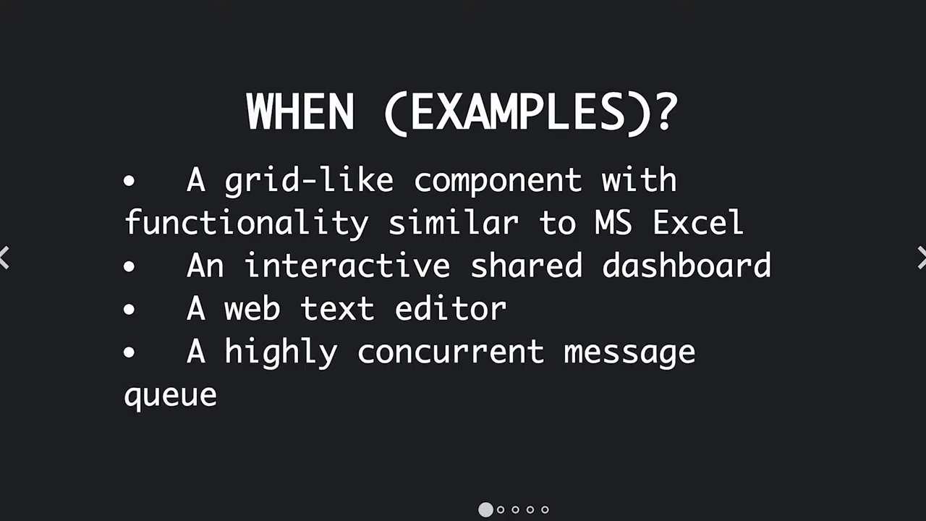